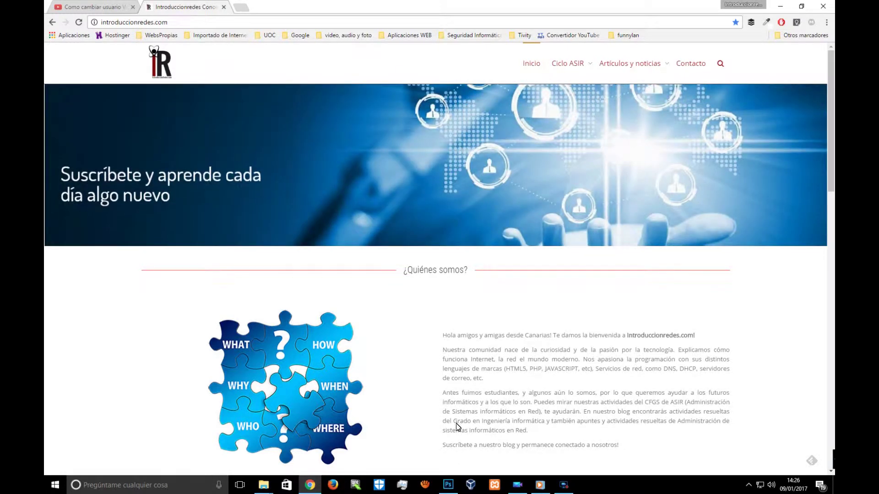
# Switch from Chrome to the empty Photoshop workspace using the taskbar
pyautogui.click(449, 488)
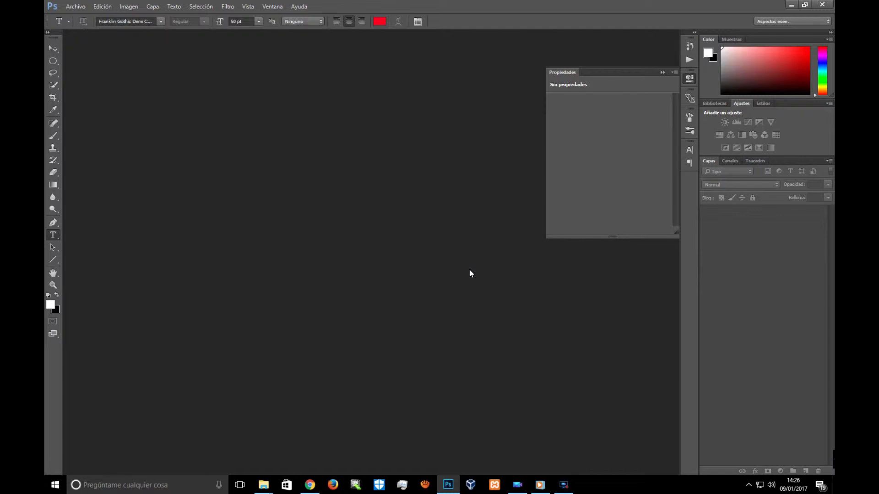
# Drag 'Como funciona Shazam para reconocer las canciones 2.jpg' from the INTRODUCCIOREDES folder into Photoshop
pyautogui.click(239, 485)
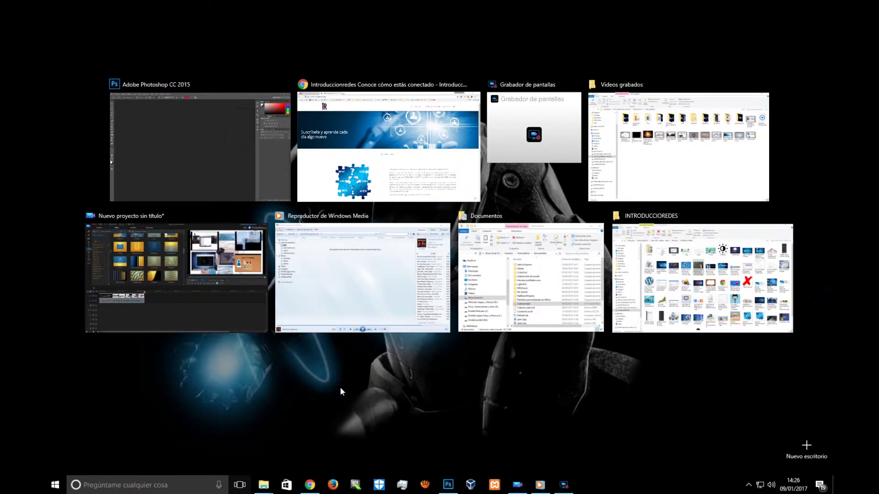
pyautogui.click(685, 286)
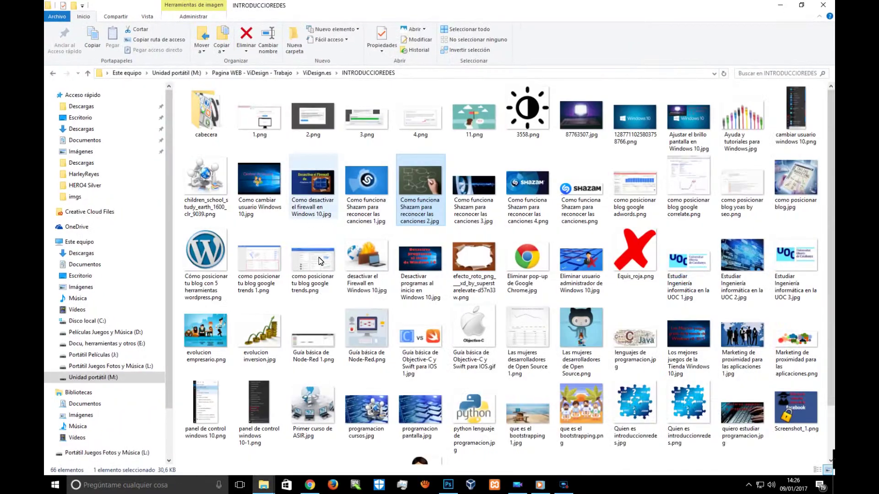
pyautogui.moveTo(423, 190); pyautogui.dragTo(448, 484)
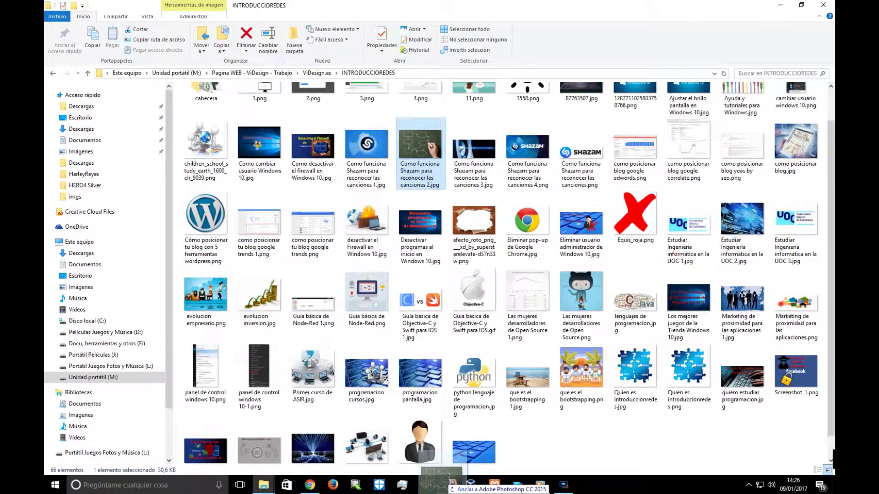
pyautogui.moveTo(448, 484); pyautogui.dragTo(335, 293)
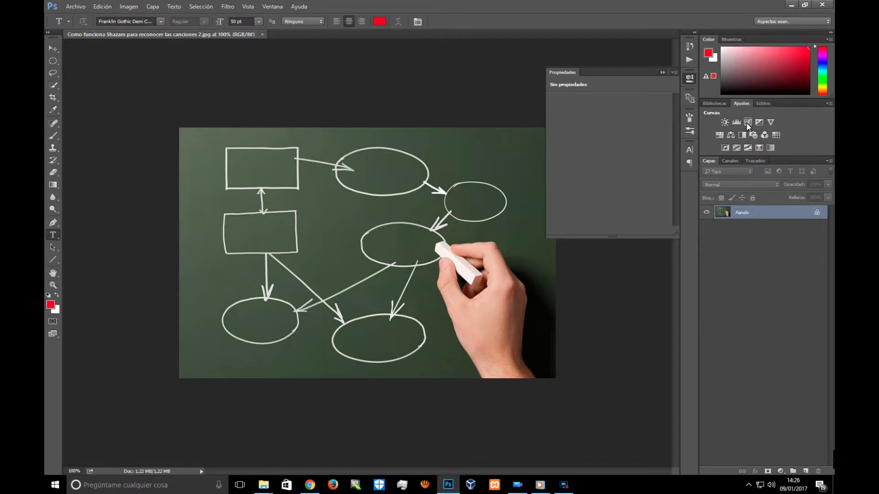
# Create the 'Curvas 1' Curves adjustment layer above the chalkboard photo
pyautogui.click(747, 122)
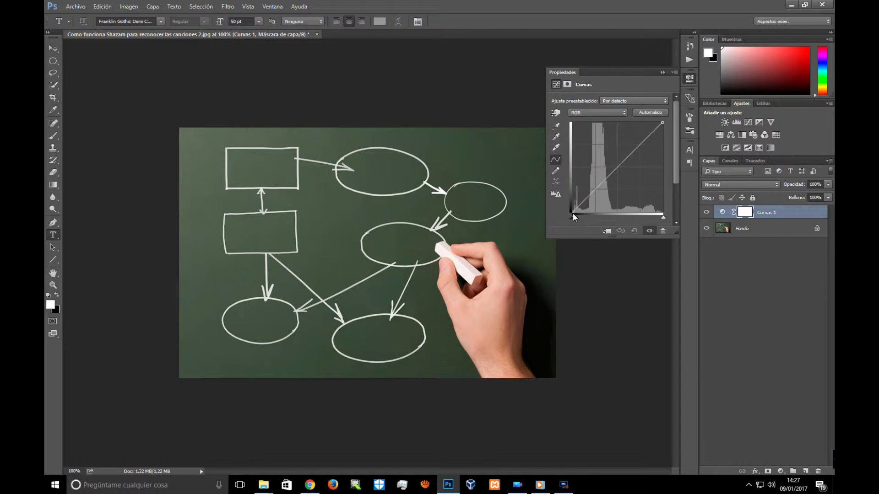
# Experiment with the Curvas 1 black and white points, leaving the curve near straight
pyautogui.moveTo(573, 213)
pyautogui.mouseDown()
pyautogui.moveTo(624, 218)
pyautogui.moveTo(565, 217)
pyautogui.moveTo(587, 212)
pyautogui.mouseUp()
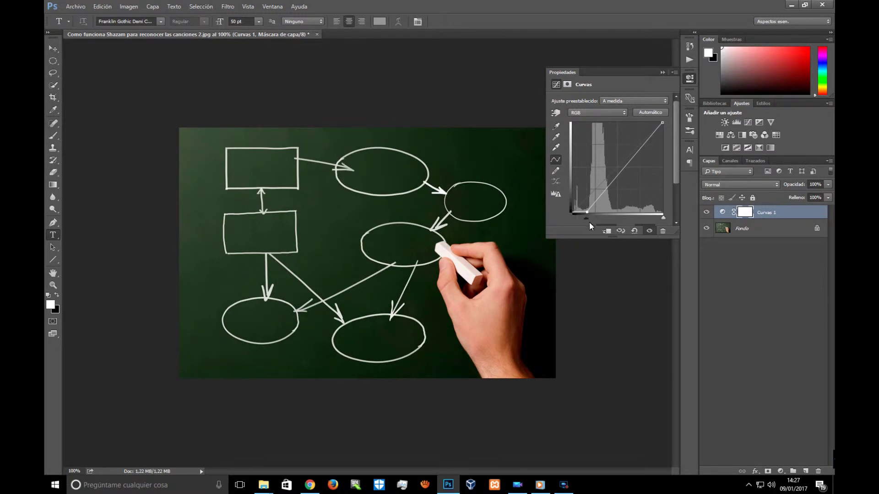
pyautogui.moveTo(589, 212)
pyautogui.mouseDown()
pyautogui.moveTo(561, 212)
pyautogui.moveTo(593, 215)
pyautogui.moveTo(594, 189)
pyautogui.moveTo(599, 216)
pyautogui.moveTo(601, 172)
pyautogui.moveTo(590, 209)
pyautogui.mouseUp()
pyautogui.moveTo(662, 122)
pyautogui.mouseDown()
pyautogui.moveTo(627, 124)
pyautogui.moveTo(630, 143)
pyautogui.moveTo(617, 134)
pyautogui.moveTo(640, 138)
pyautogui.moveTo(625, 116)
pyautogui.mouseUp()
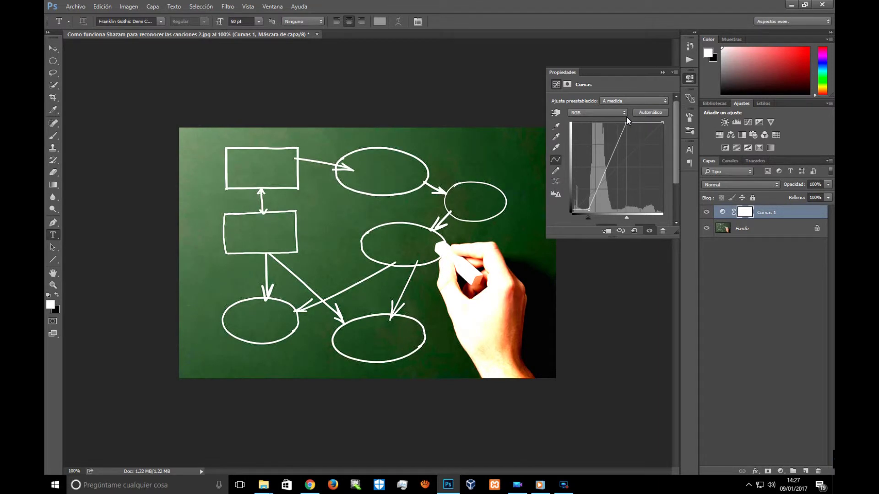
pyautogui.moveTo(627, 120)
pyautogui.mouseDown()
pyautogui.moveTo(636, 148)
pyautogui.moveTo(636, 128)
pyautogui.moveTo(671, 120)
pyautogui.mouseUp()
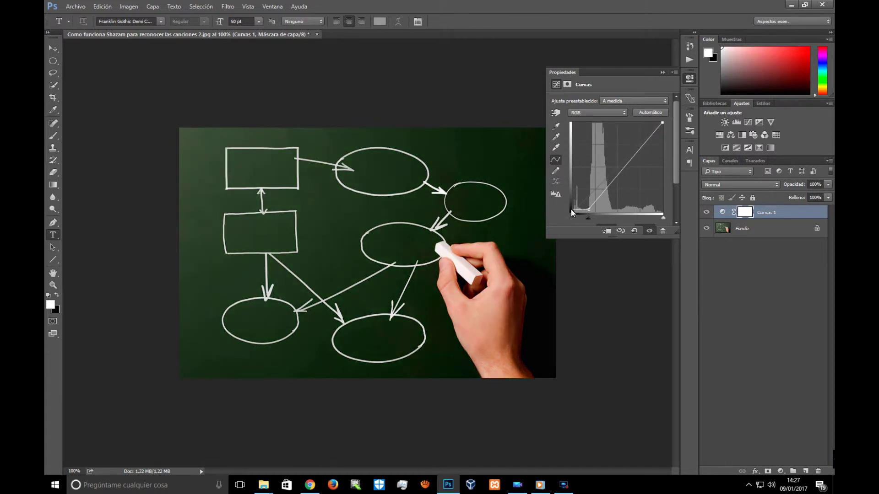
# Trial pulling both curve endpoints inward, then reset Curvas 1 to a straight line
pyautogui.moveTo(589, 210); pyautogui.dragTo(571, 214)
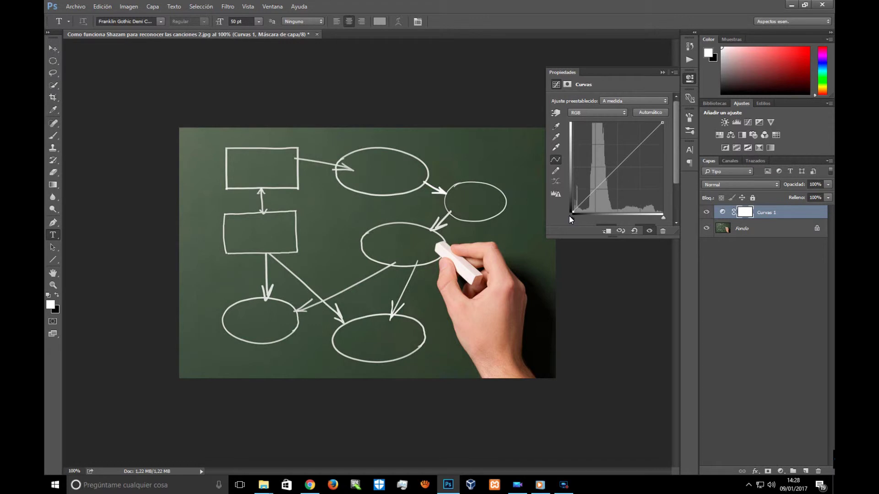
pyautogui.moveTo(570, 214); pyautogui.dragTo(588, 208)
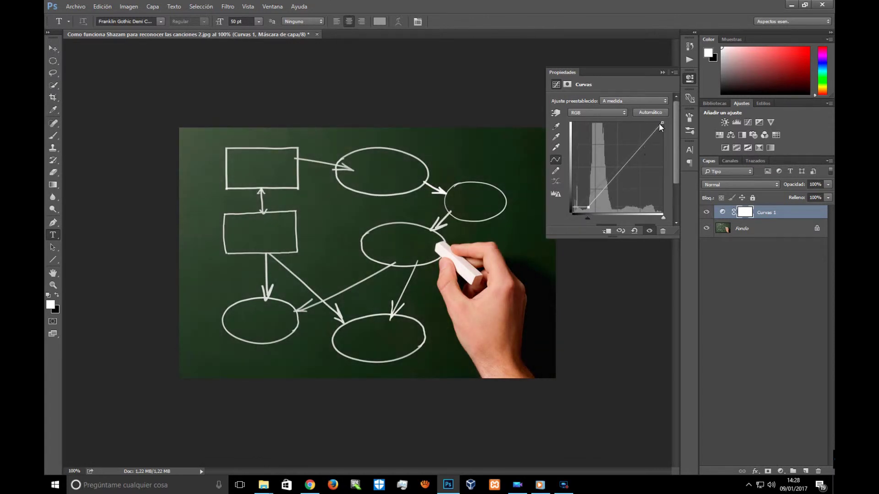
pyautogui.moveTo(662, 124); pyautogui.dragTo(630, 135)
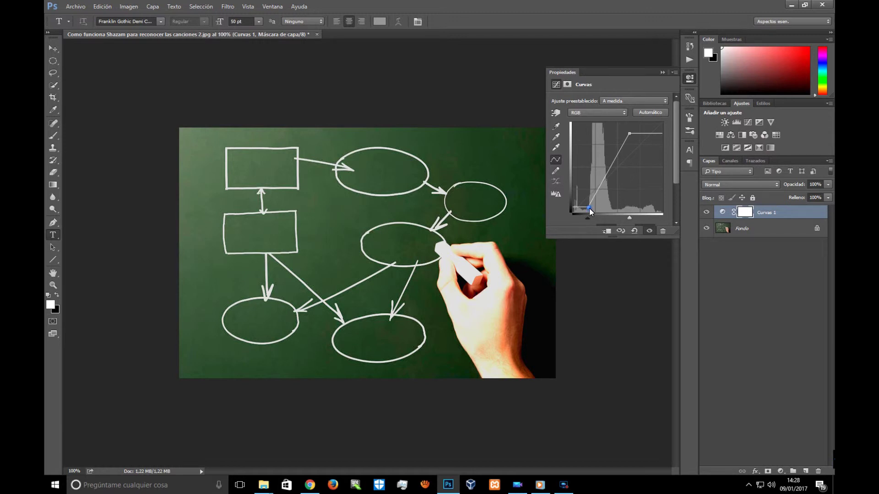
pyautogui.moveTo(589, 208); pyautogui.dragTo(550, 217)
pyautogui.moveTo(628, 134); pyautogui.dragTo(708, 82)
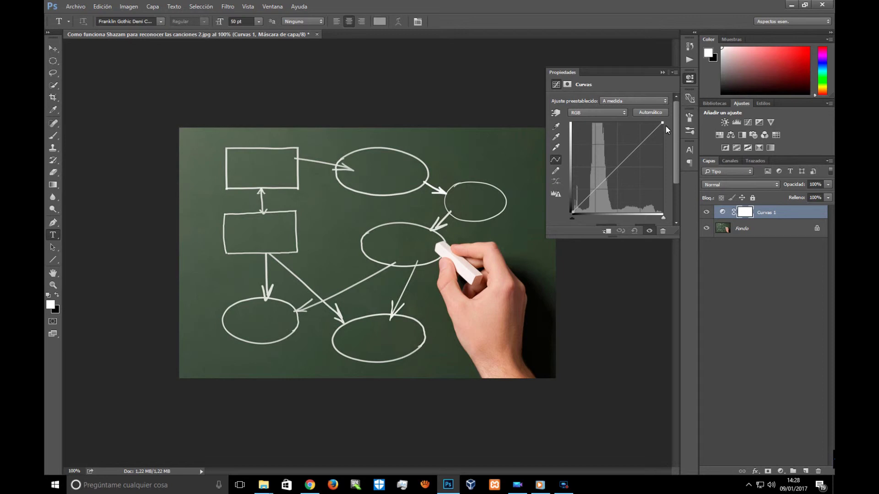
# Steepen Curvas 1: white point in along the top, black point in along the bottom
pyautogui.moveTo(663, 123); pyautogui.dragTo(642, 133)
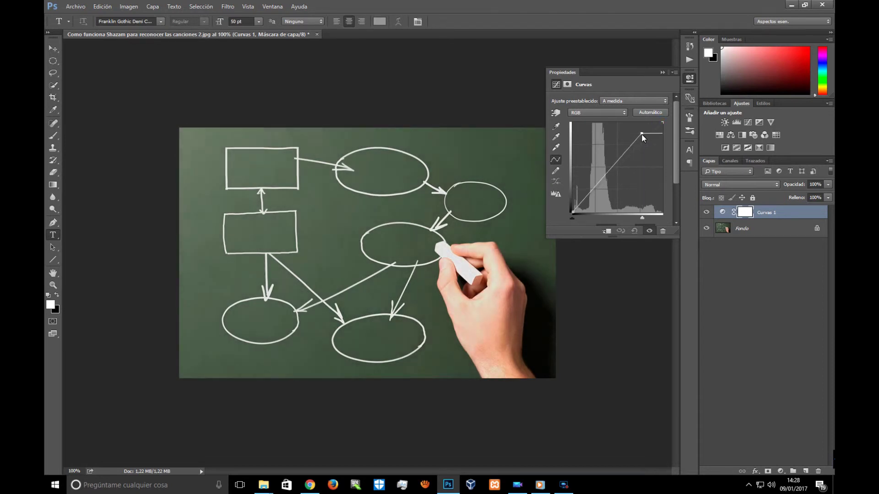
pyautogui.moveTo(572, 212); pyautogui.dragTo(595, 206)
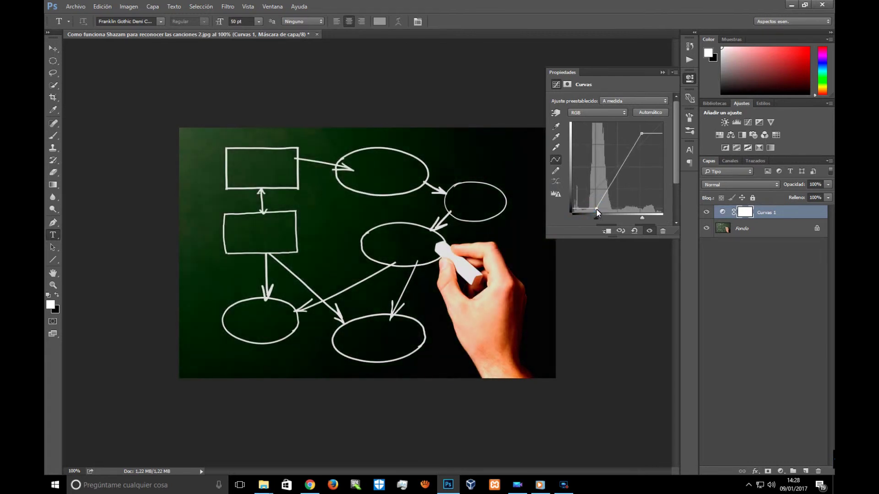
pyautogui.moveTo(595, 205); pyautogui.dragTo(596, 204)
pyautogui.moveTo(641, 133); pyautogui.dragTo(640, 130)
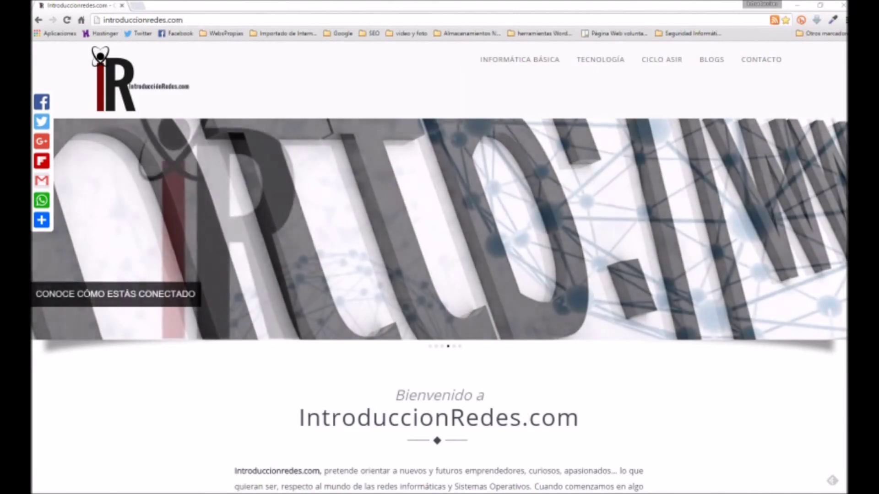
# Scroll the IntroduccionRedes.com homepage down to its recent posts list
pyautogui.scroll(-2, 439, 266)
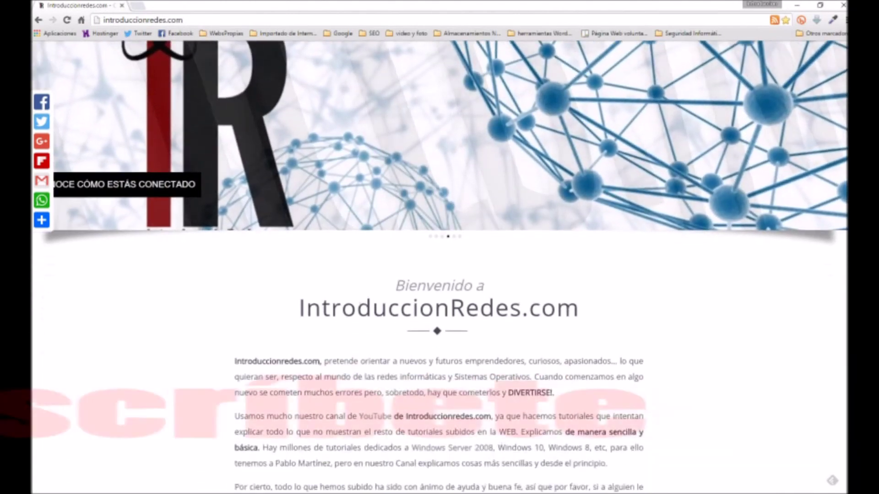
pyautogui.scroll(-3, 439, 266)
pyautogui.scroll(-2, 439, 266)
pyautogui.scroll(-3, 439, 266)
pyautogui.scroll(-3, 440, 266)
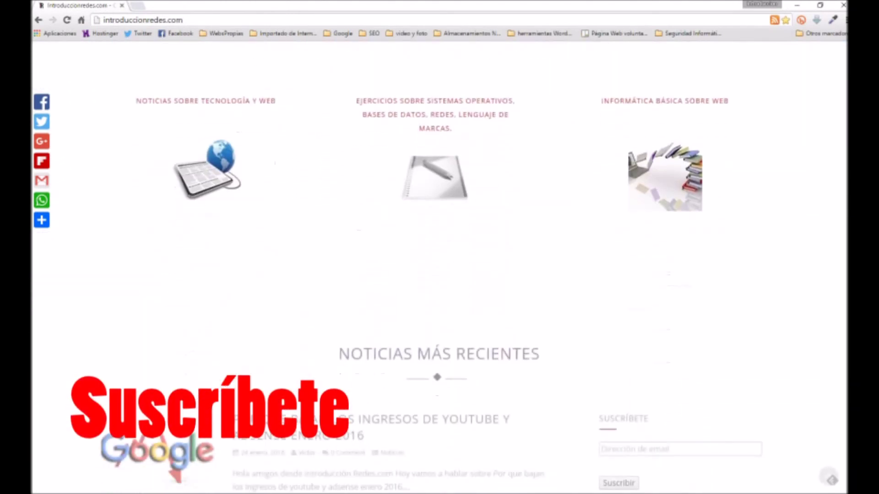
pyautogui.scroll(-3, 439, 266)
pyautogui.scroll(-3, 439, 265)
pyautogui.scroll(-3, 440, 265)
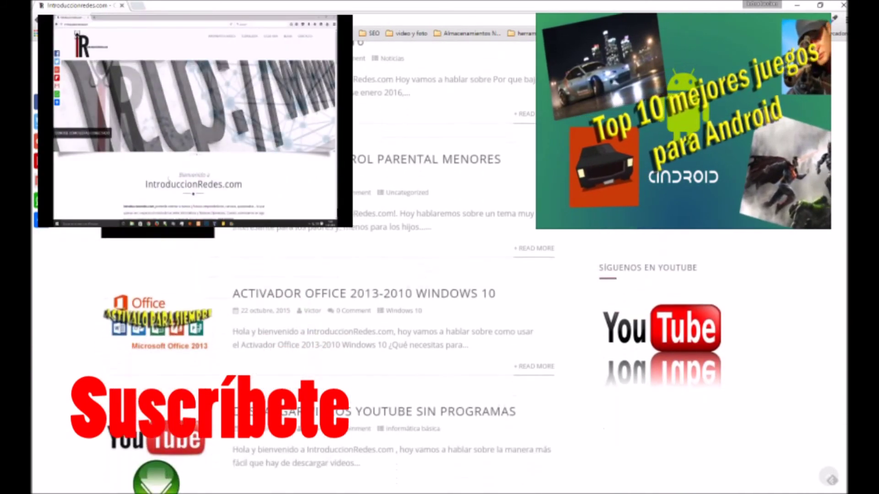
pyautogui.scroll(-2, 440, 266)
pyautogui.scroll(-1, 439, 266)
pyautogui.scroll(-2, 439, 266)
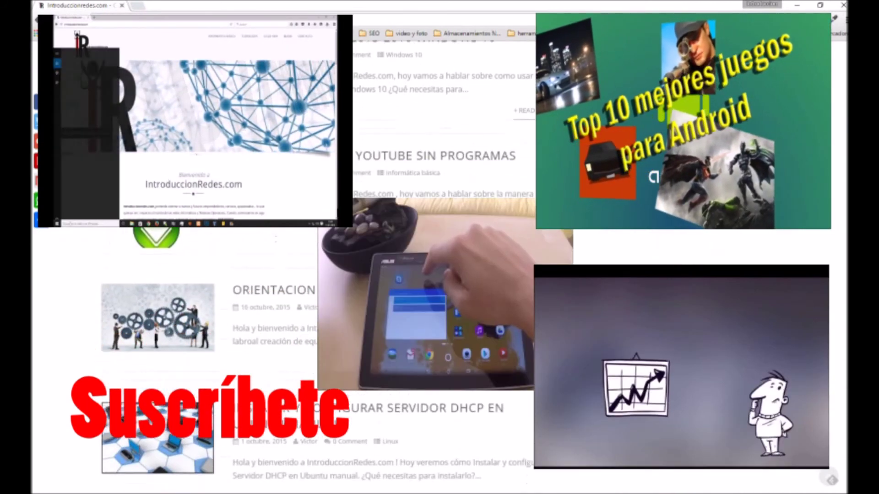
pyautogui.scroll(-3, 440, 266)
pyautogui.scroll(-2, 440, 266)
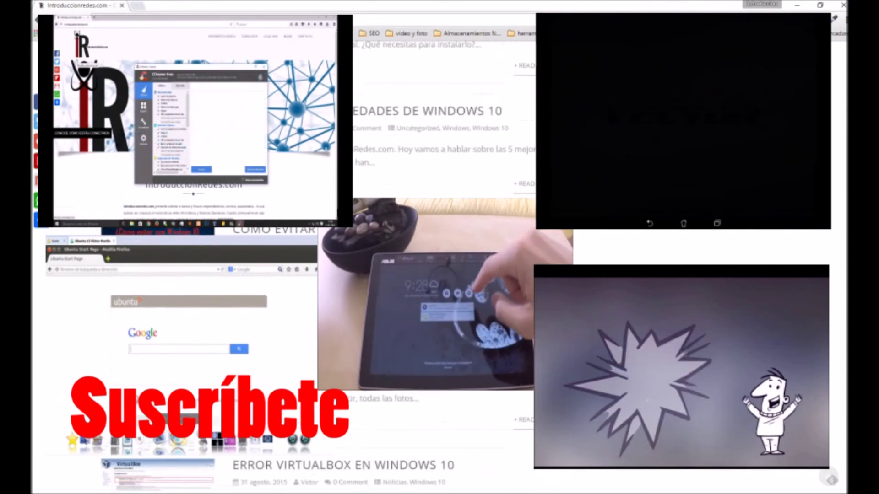